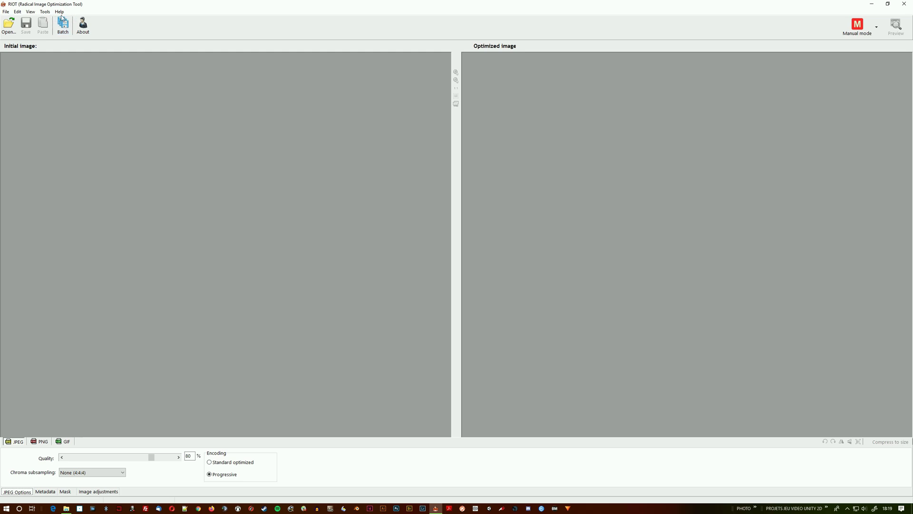
- Review the program options for general settings and PNG performance, and accept them as they are
left_click(17, 11)
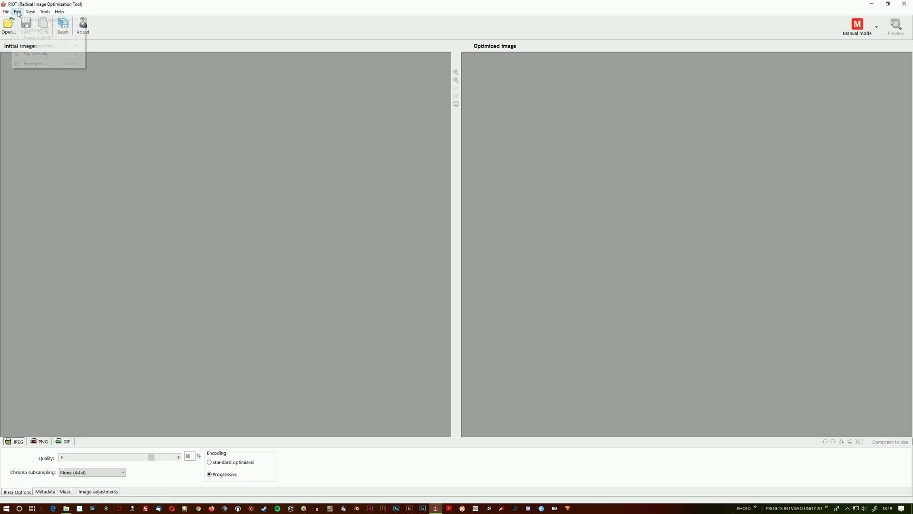
mouse_move(30, 12)
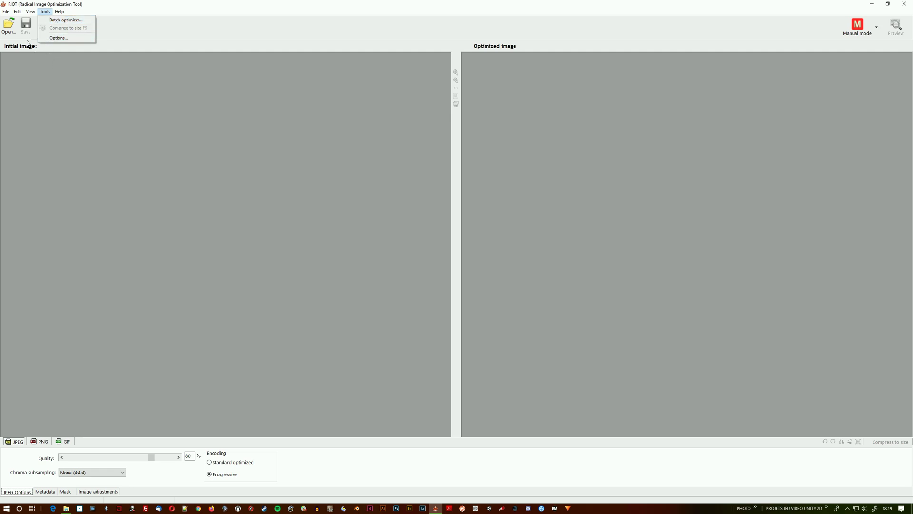
left_click(56, 38)
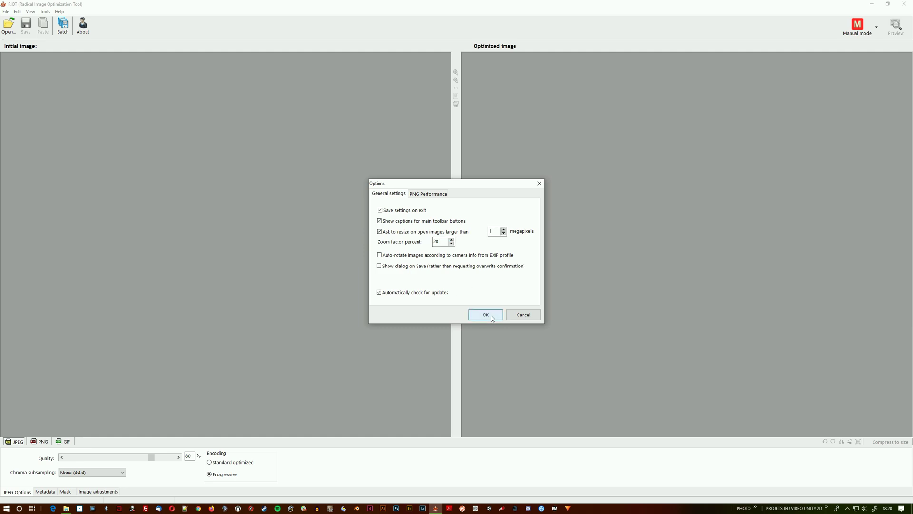
left_click(436, 195)
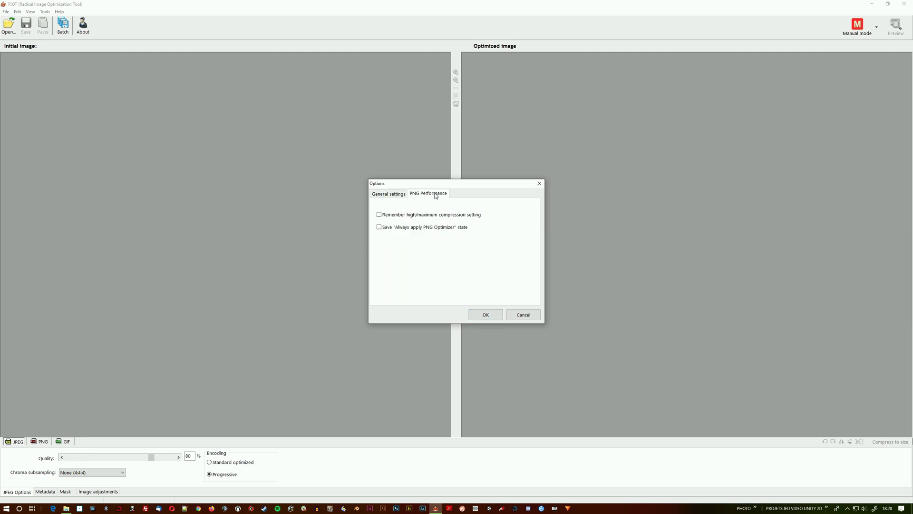
left_click(395, 195)
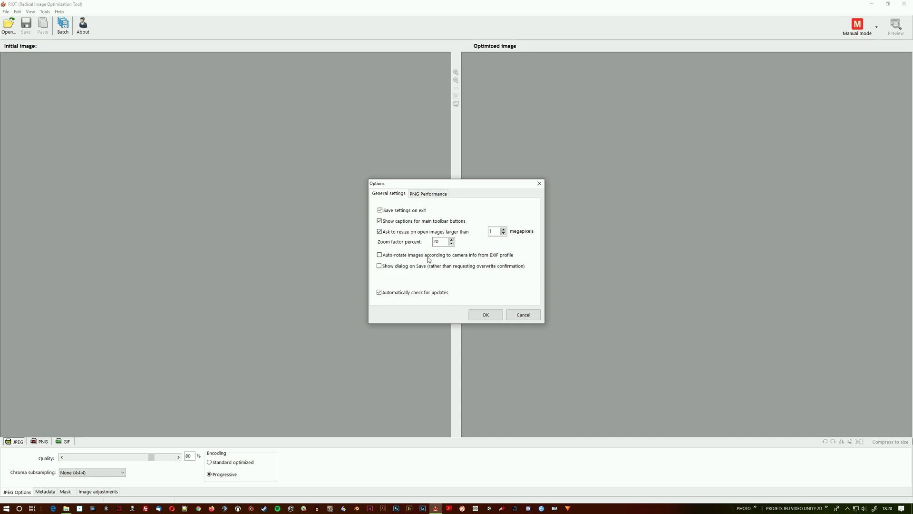
left_click(484, 315)
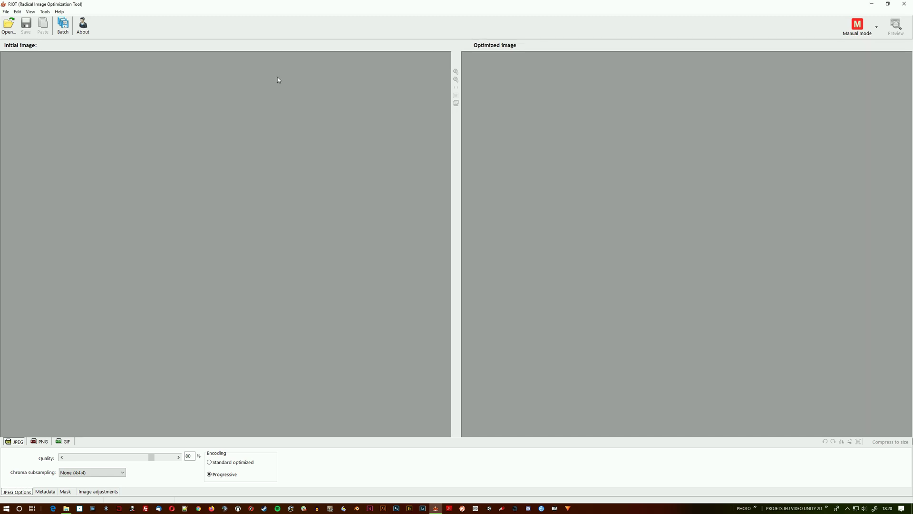
left_click(45, 12)
left_click(45, 12)
- Examine the color reduction and compression choices for PNG, and the color reduction choices for GIF
left_click(41, 442)
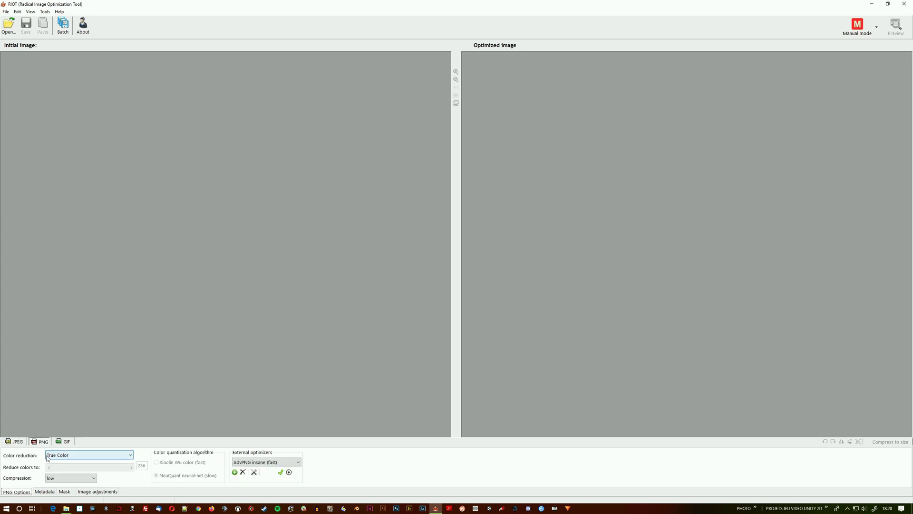
left_click(131, 456)
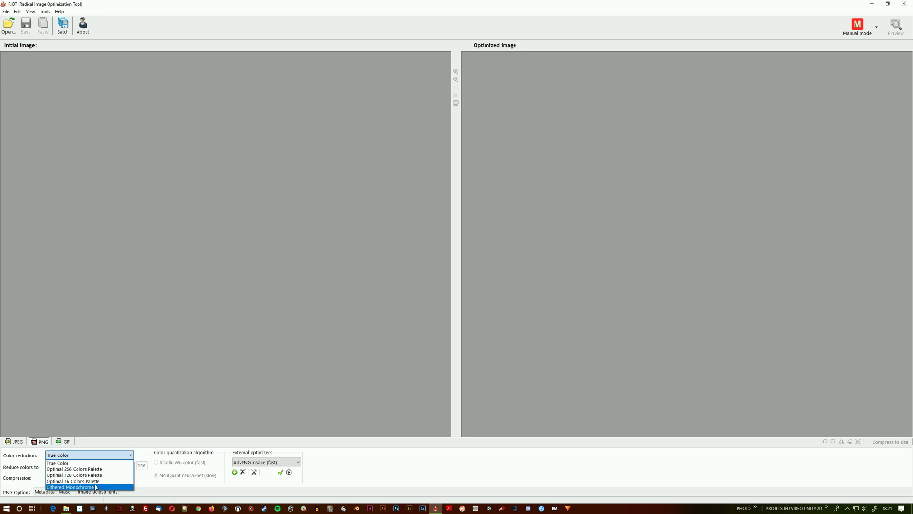
left_click(129, 456)
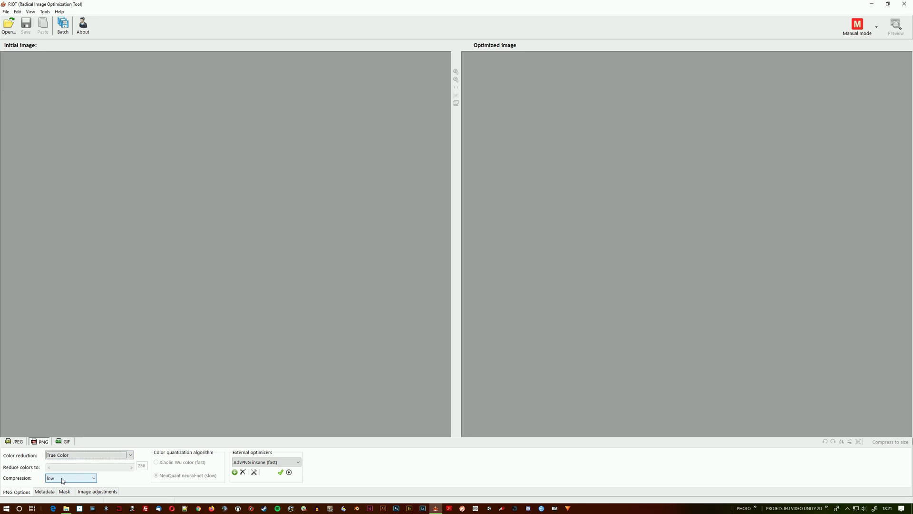
left_click(95, 479)
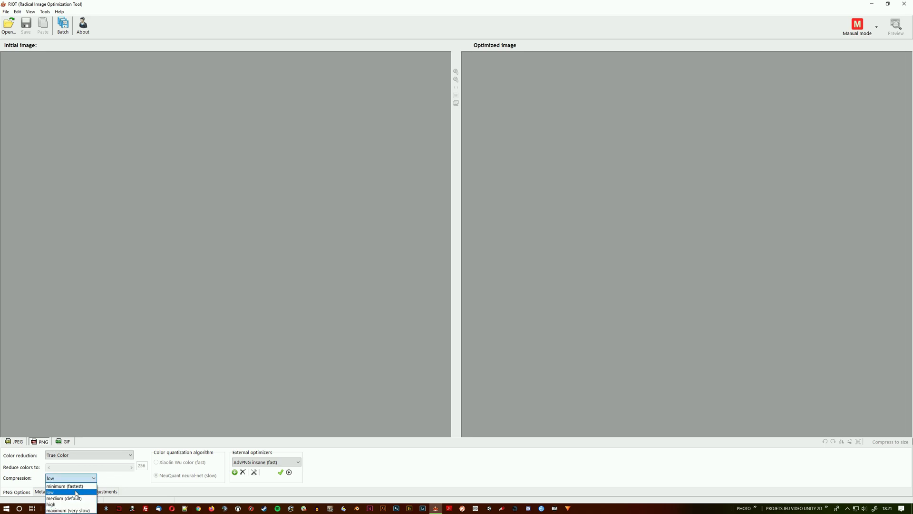
left_click(109, 479)
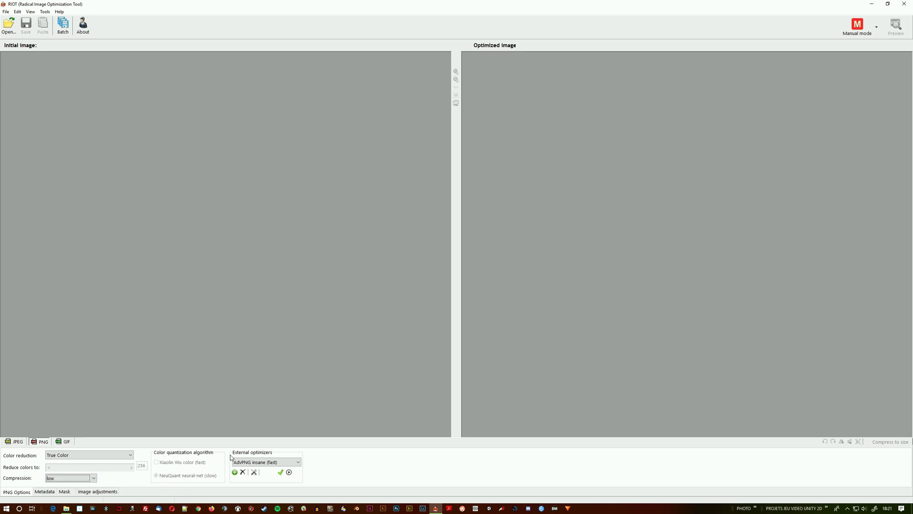
left_click(66, 442)
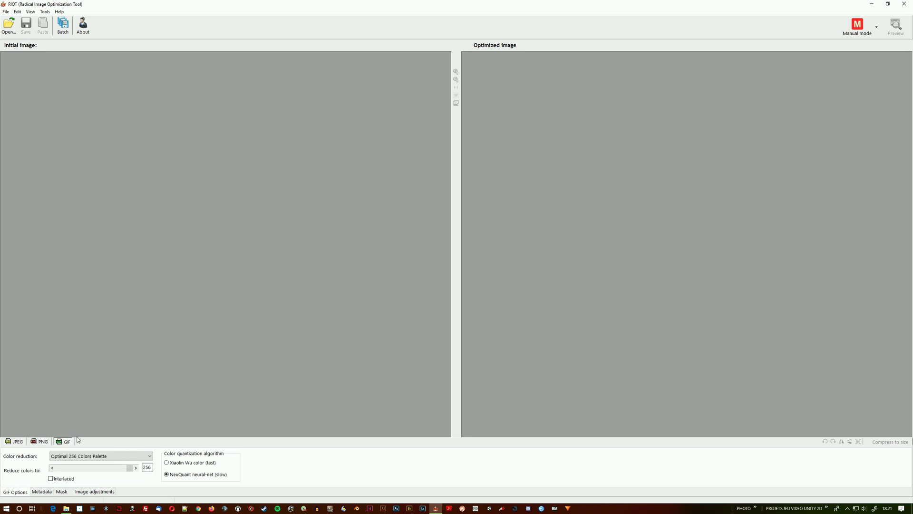
left_click(151, 457)
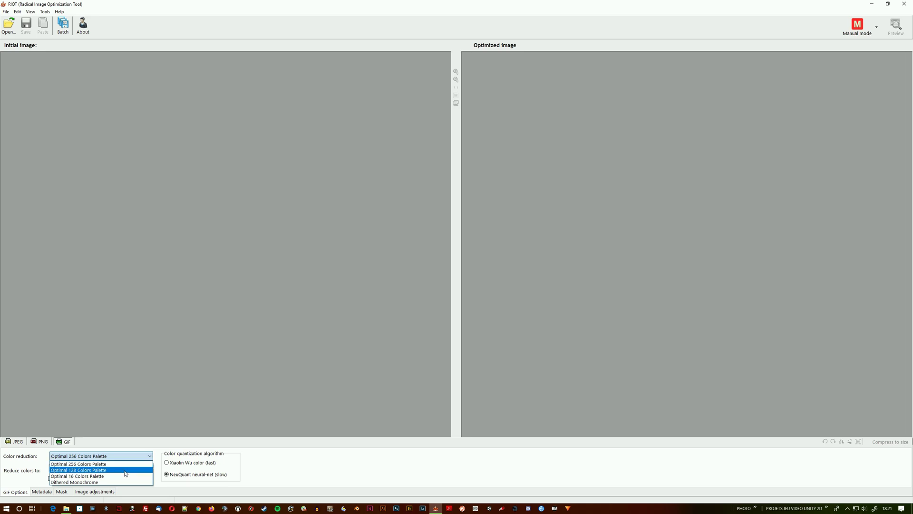
left_click(150, 456)
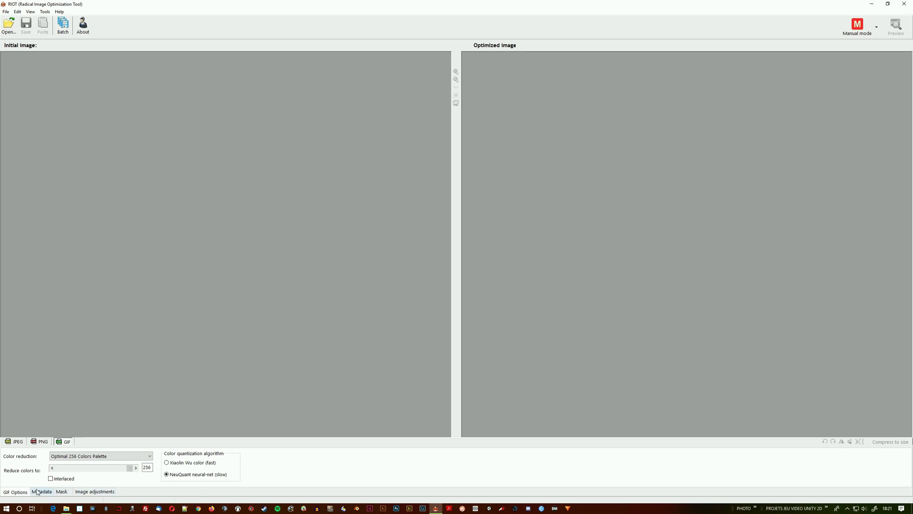
- Examine the JPEG output's metadata removal, transparency mask background colors and image adjustment settings
left_click(20, 442)
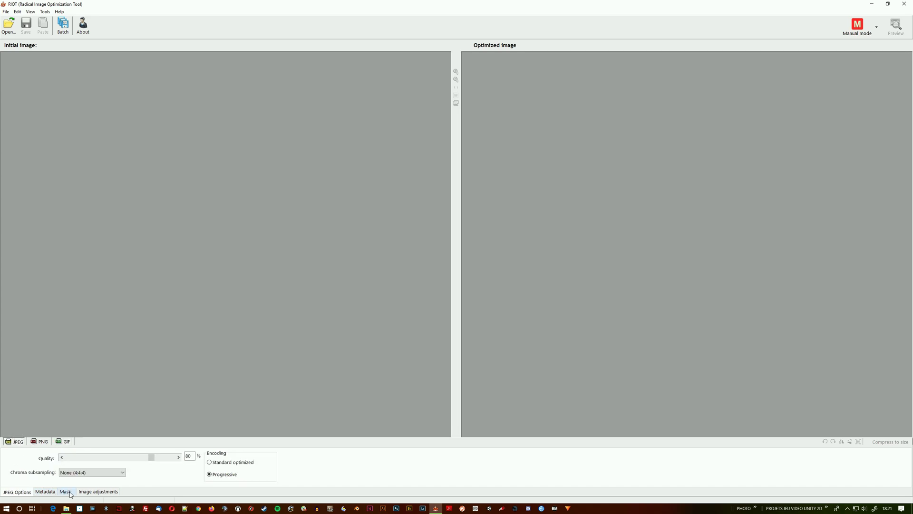
left_click(45, 492)
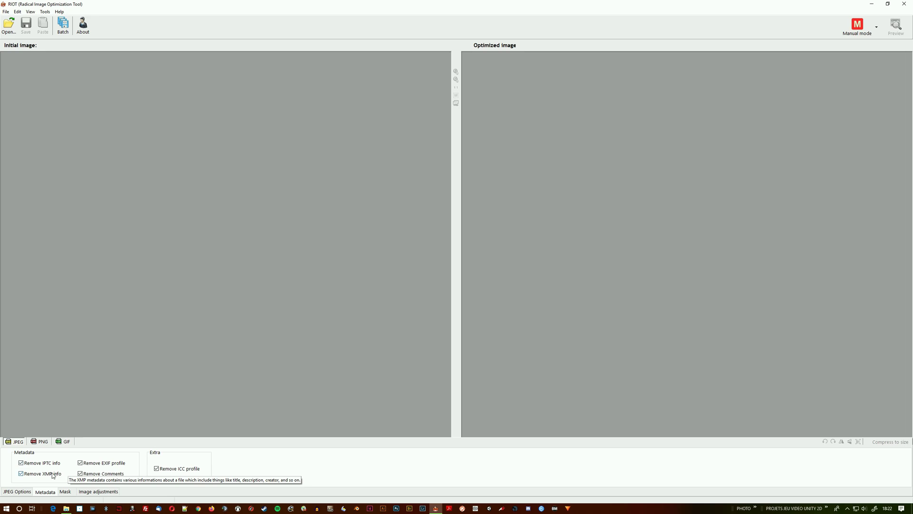
left_click(52, 475)
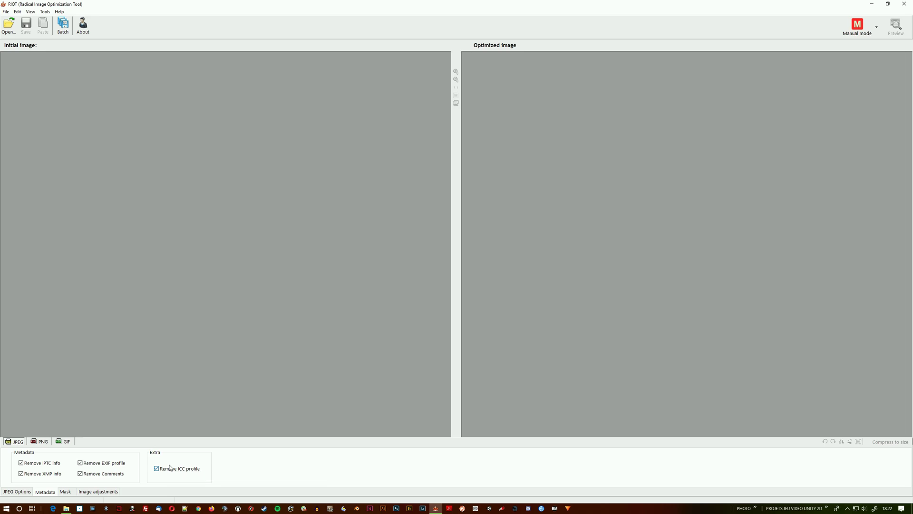
left_click(66, 492)
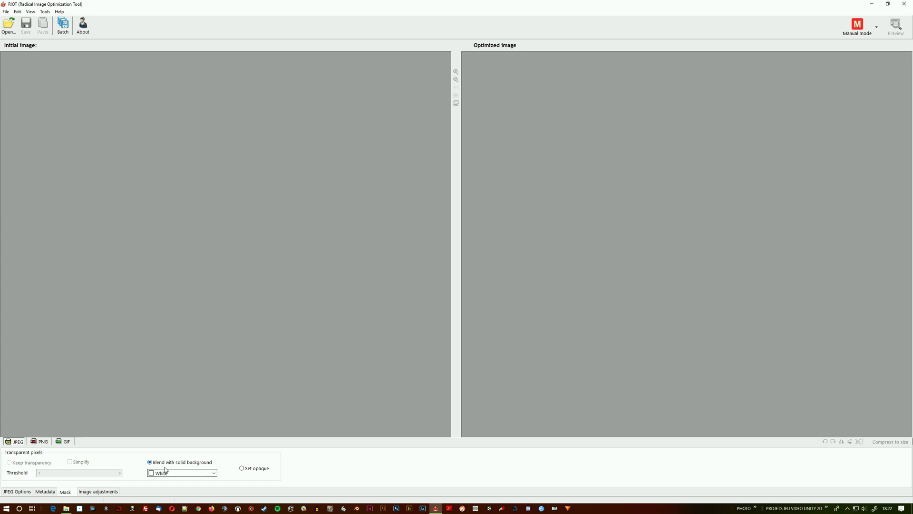
left_click(214, 473)
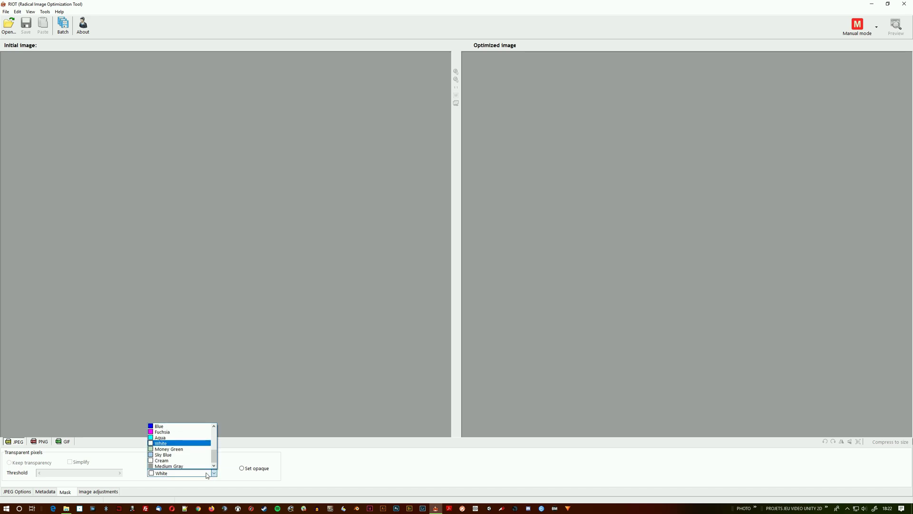
left_click(286, 461)
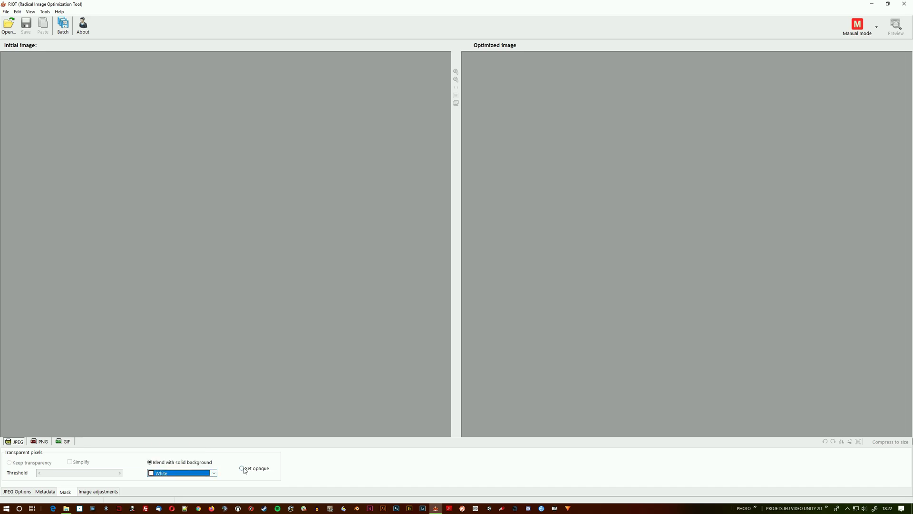
left_click(105, 493)
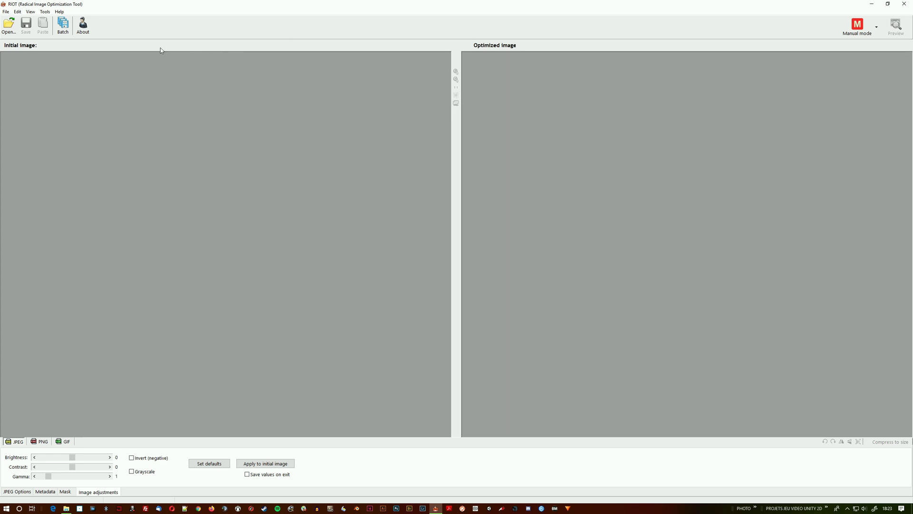
- Open NORMANDIE-7451.tif from the NORMANDIE JUILLET 2009 folder at full resolution, declining the resize
left_click(9, 25)
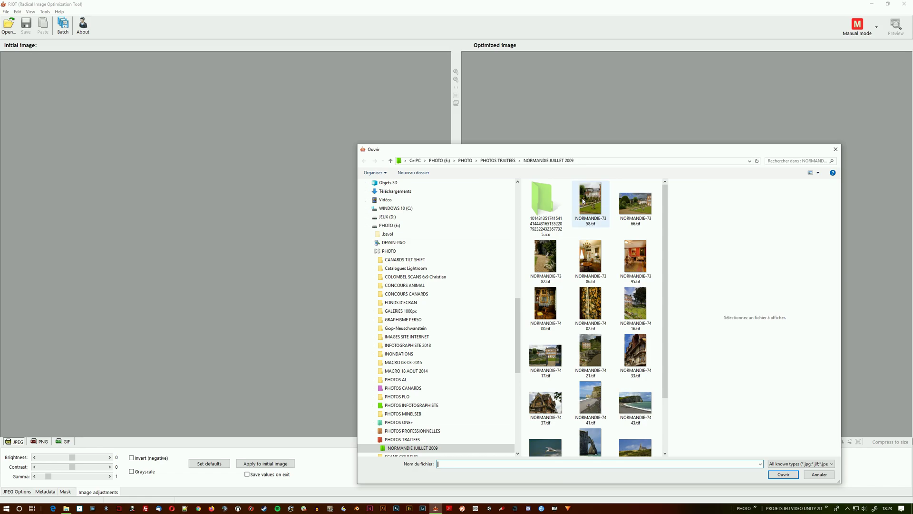
scroll(589, 361, "down", 2)
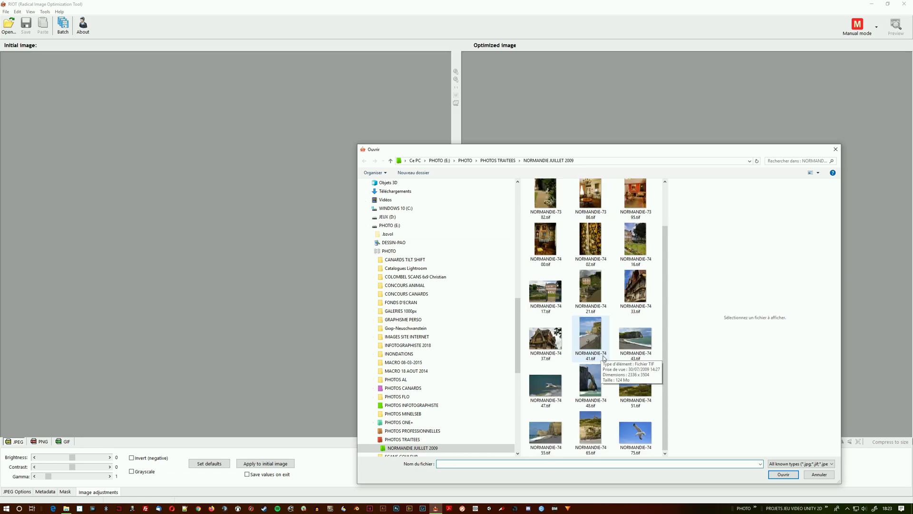
left_click(636, 388)
left_click(789, 475)
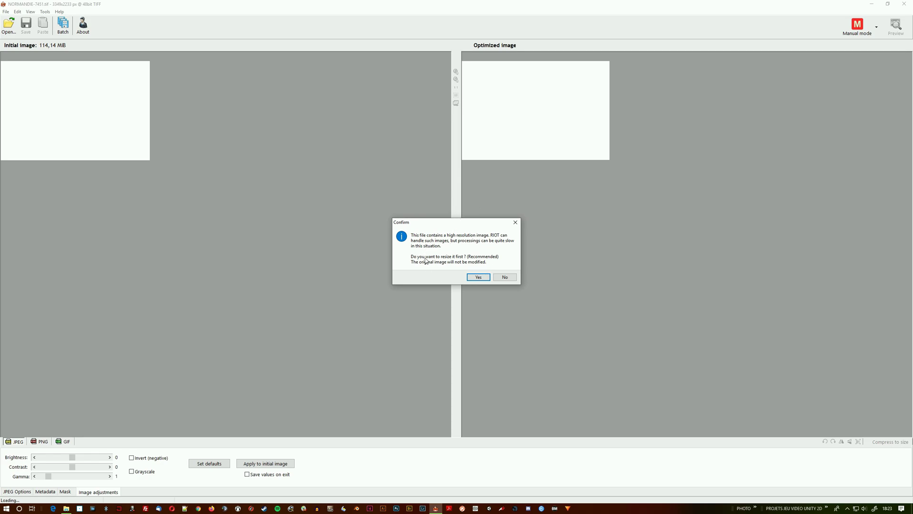
left_click(504, 278)
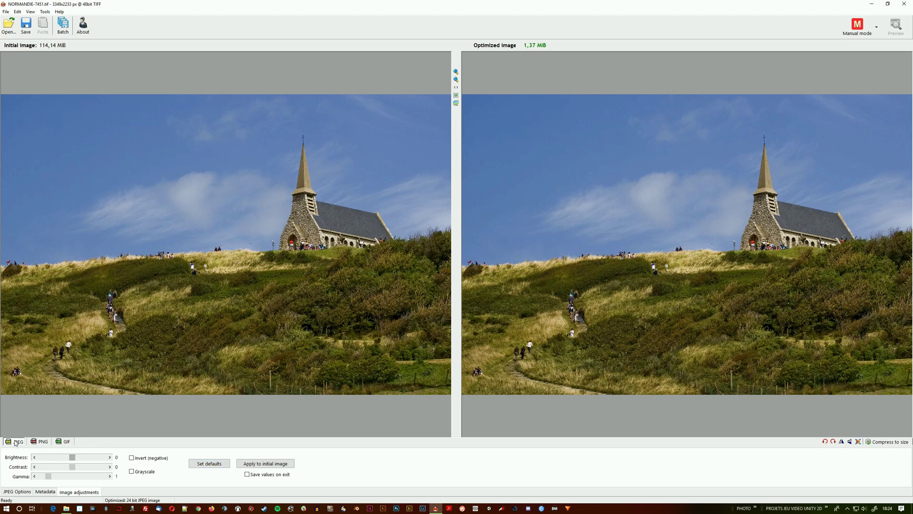
- Try JPEG quality values of 9% and 50% on the church photo, and settle on 70%
left_click(19, 492)
left_click_drag(151, 456, 78, 456)
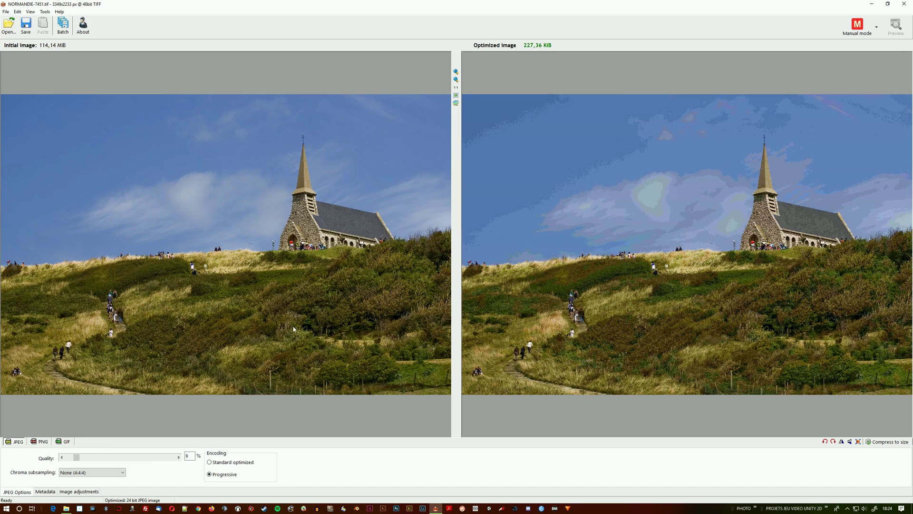
left_click_drag(79, 459, 123, 463)
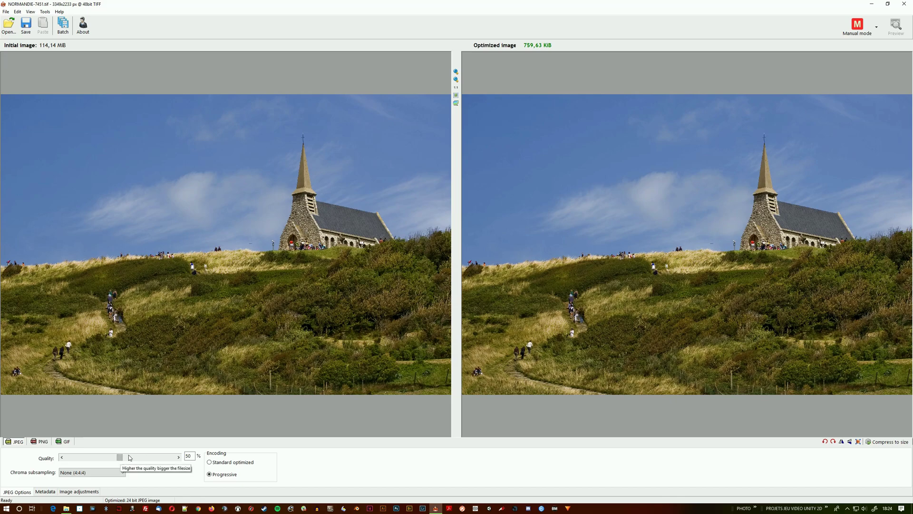
left_click_drag(120, 458, 141, 462)
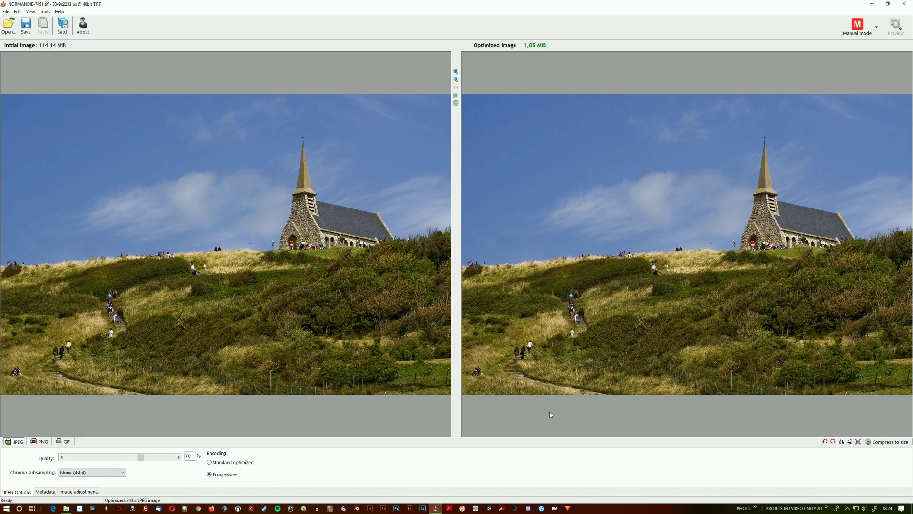
- Save the optimized photo as the JPEG file NORMANDIE-7451.jpg in the NORMANDIE JUILLET 2009 folder
left_click(26, 25)
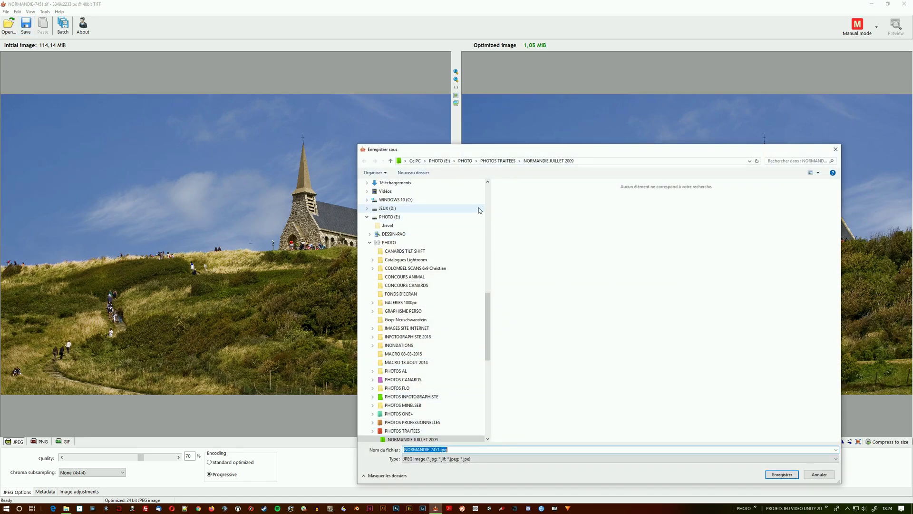
left_click(790, 477)
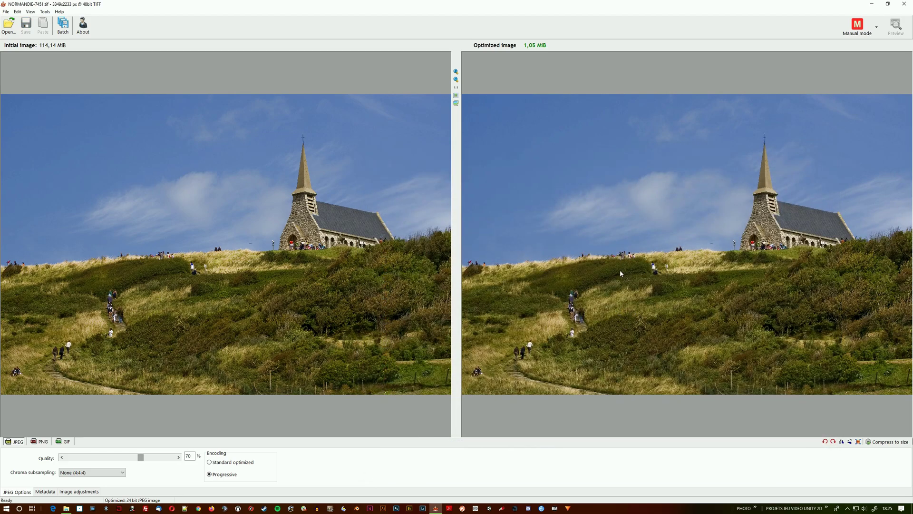
- Close and reopen the program, and set the JPEG quality to 50% with no image loaded
left_click(903, 4)
left_click(435, 507)
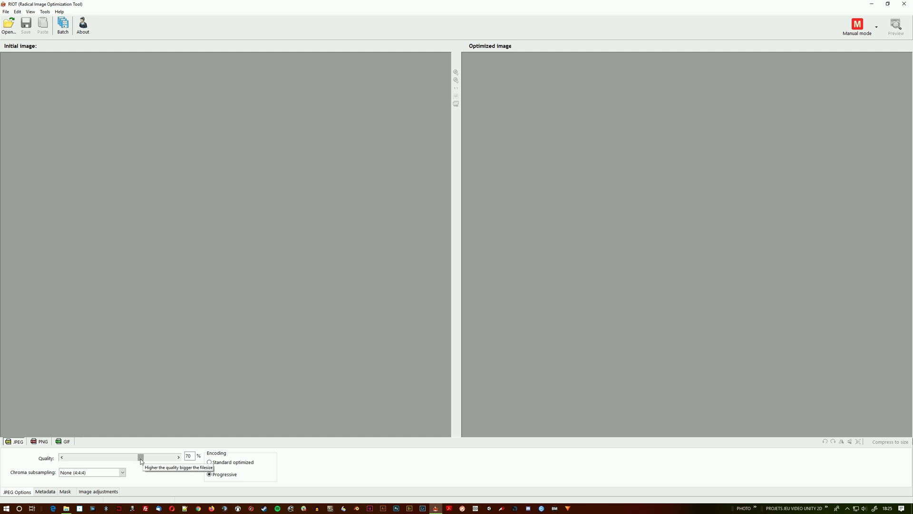
left_click_drag(141, 458, 120, 455)
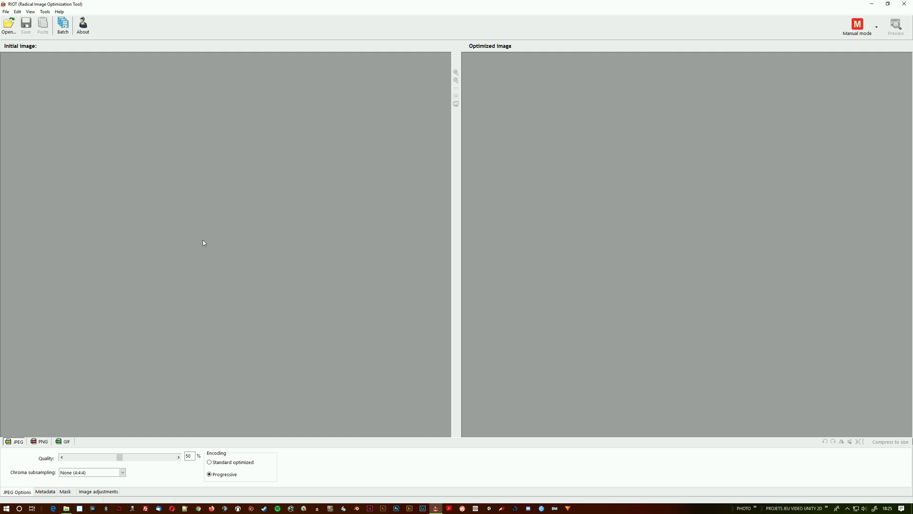
- Load NORMANDIE-7358.tif, NORMANDIE-7366.tif and NORMANDIE-7382.tif from the NORMANDIE JUILLET 2009 folder into the batch optimizer
left_click(63, 28)
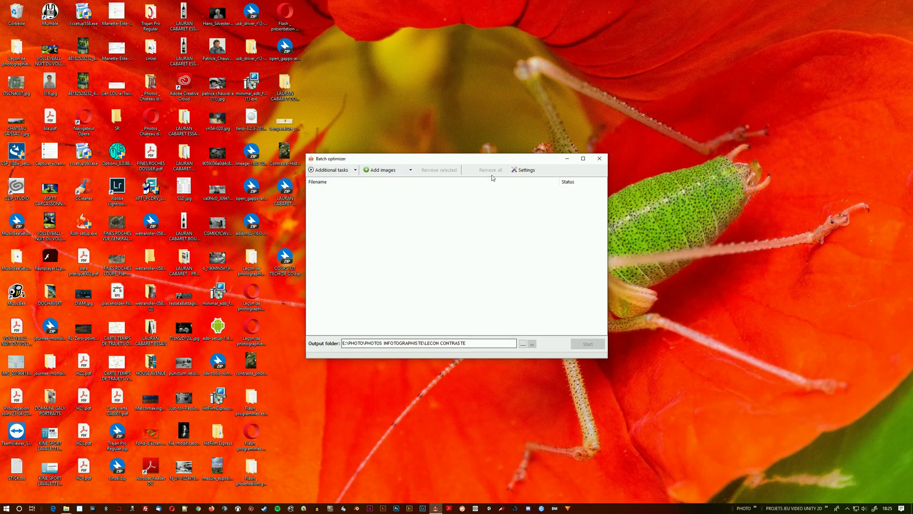
left_click(375, 170)
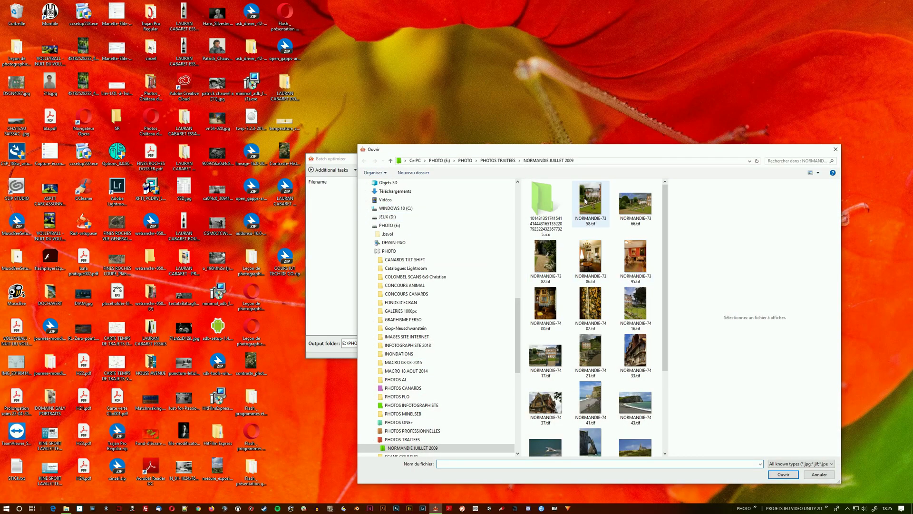
left_click(585, 200)
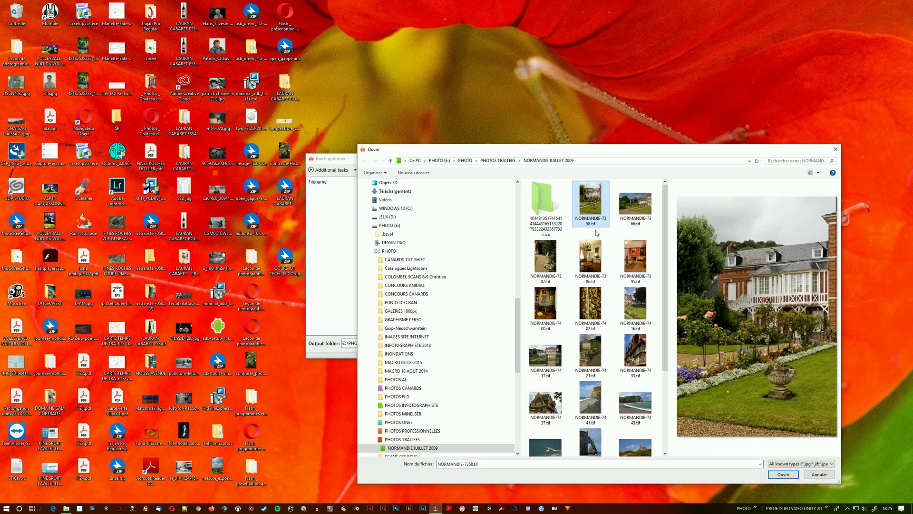
left_click(555, 255, "shift")
left_click(782, 474)
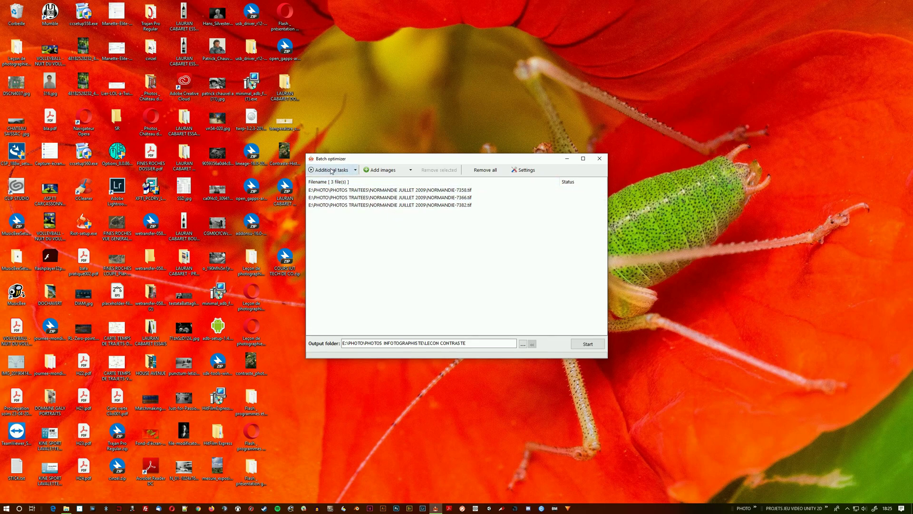
- Add a Resize task to the batch, look at its width and height options, and remove the task again
left_click(356, 170)
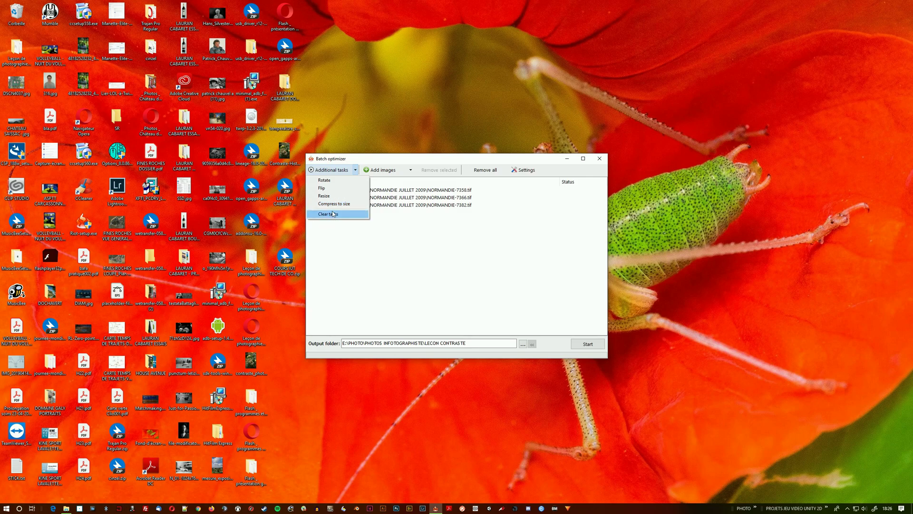
left_click(323, 196)
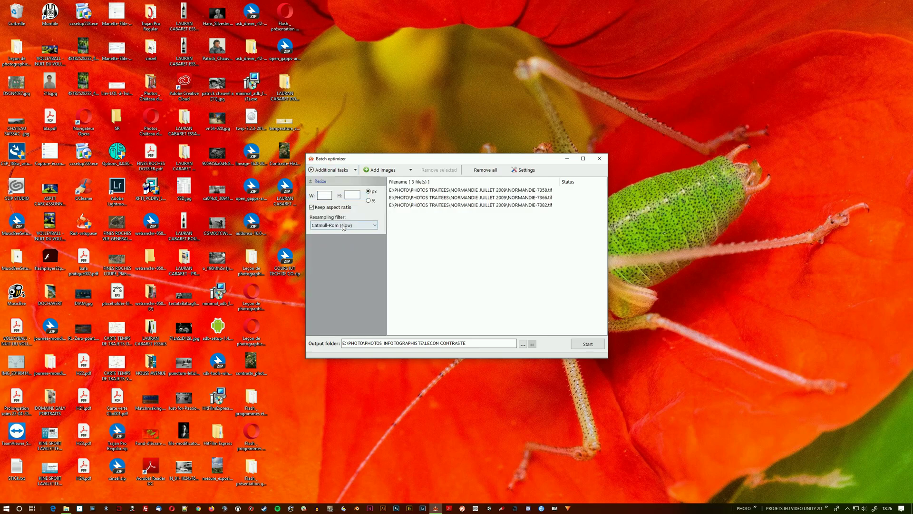
left_click(324, 195)
left_click(352, 194)
left_click(355, 171)
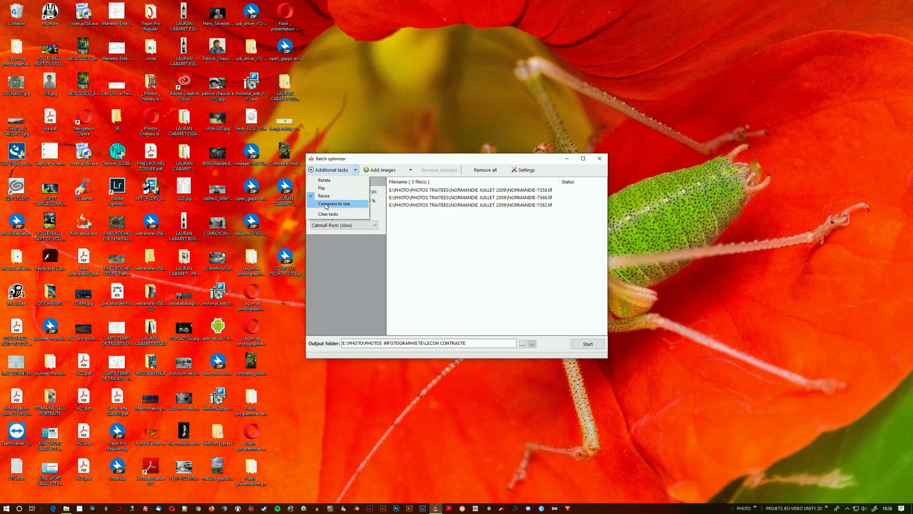
left_click(314, 196)
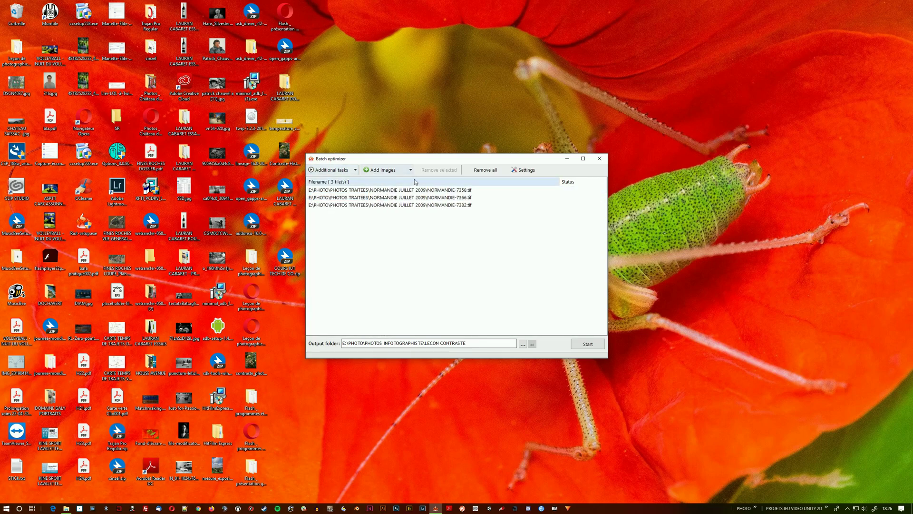
- Apply the batch settings with overwriting and saving in the original folder enabled, and set the output folder to PHOTOS TRAITEES\NORMANDIE JUILLET 2009
left_click(523, 172)
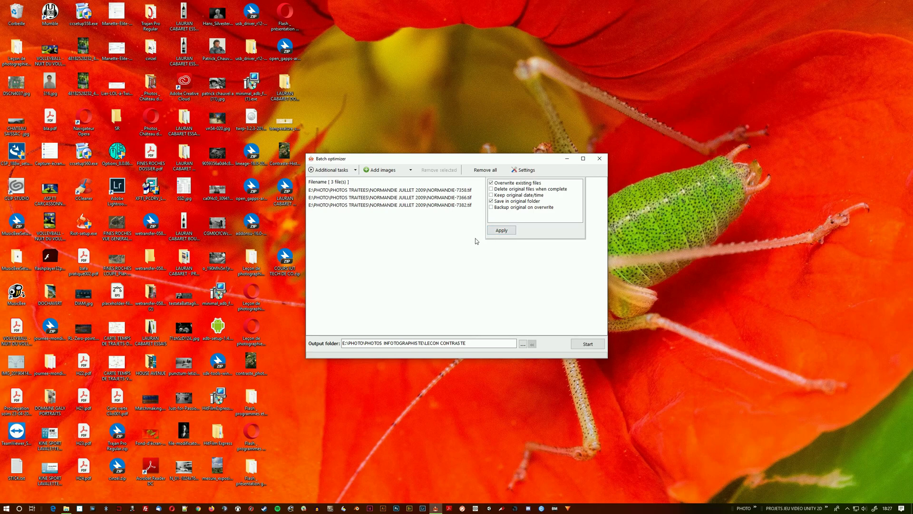
left_click(503, 231)
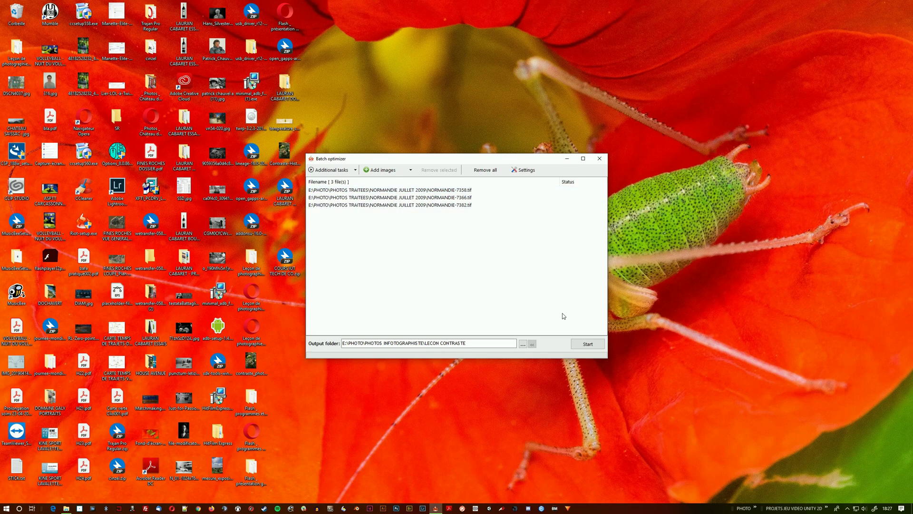
left_click(523, 343)
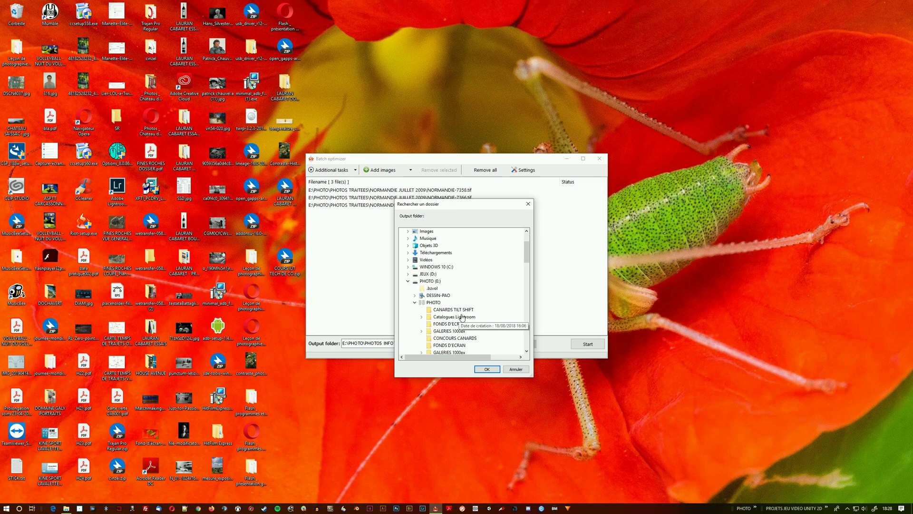
scroll(465, 293, "down", 10)
scroll(464, 281, "up", 2)
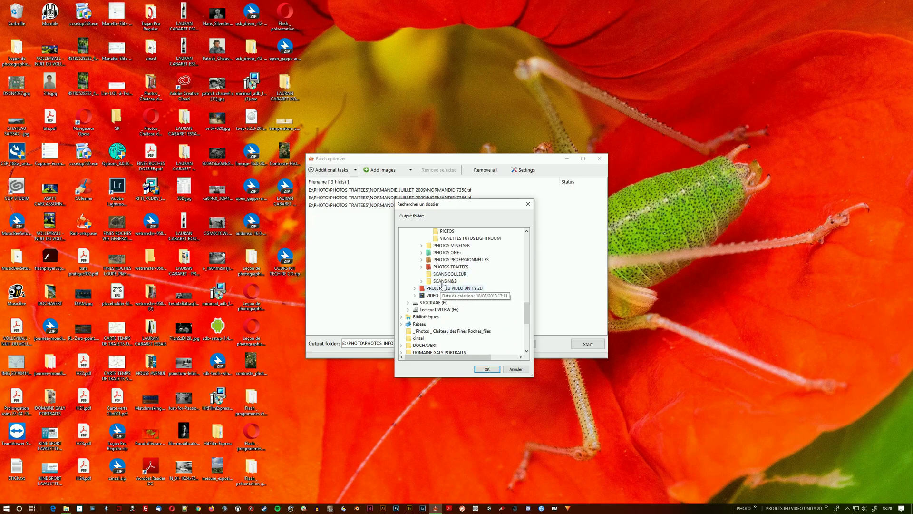
left_click(442, 267)
scroll(485, 286, "down", 5)
scroll(484, 287, "down", 12)
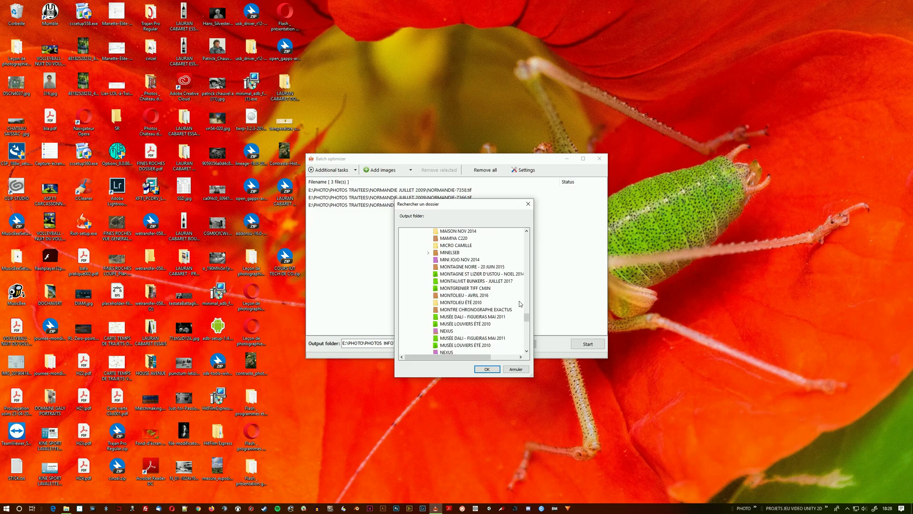
left_click(466, 302)
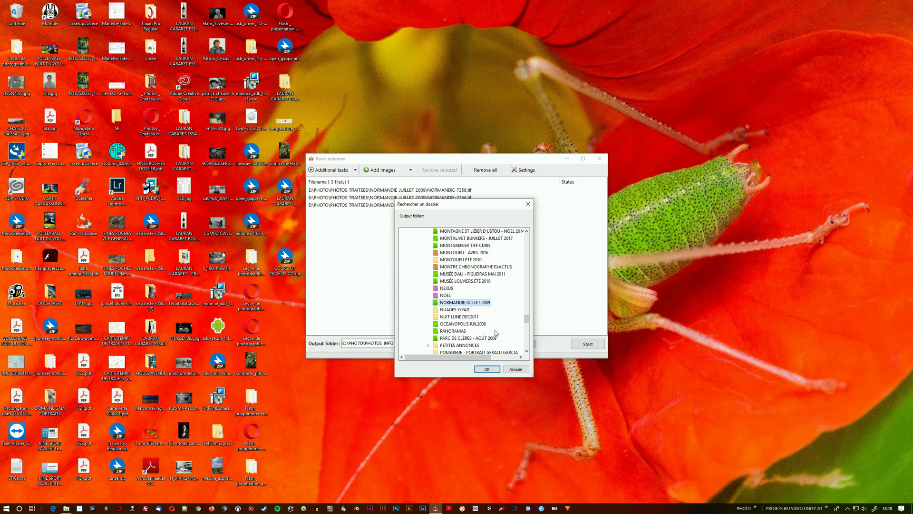
left_click(487, 369)
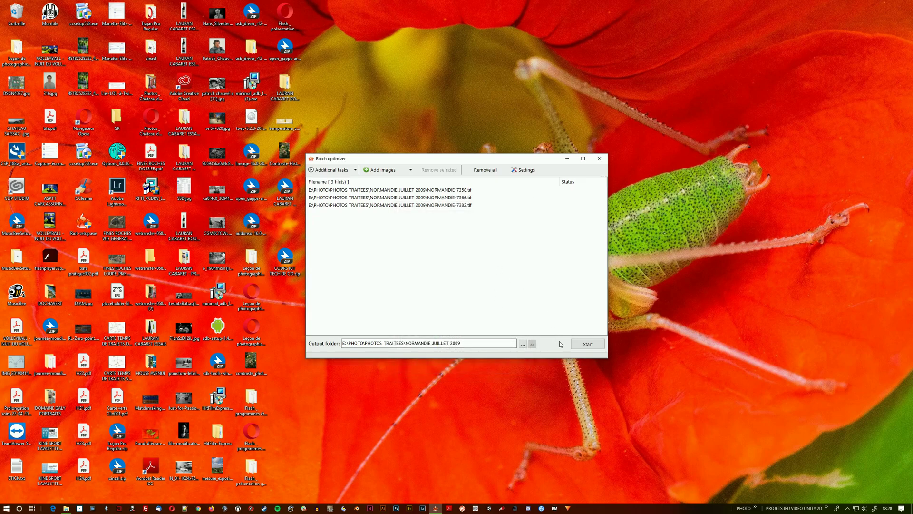
- Run the batch optimization on the three photos, accepting the overwriting of existing files, and close the batch optimizer
left_click(586, 344)
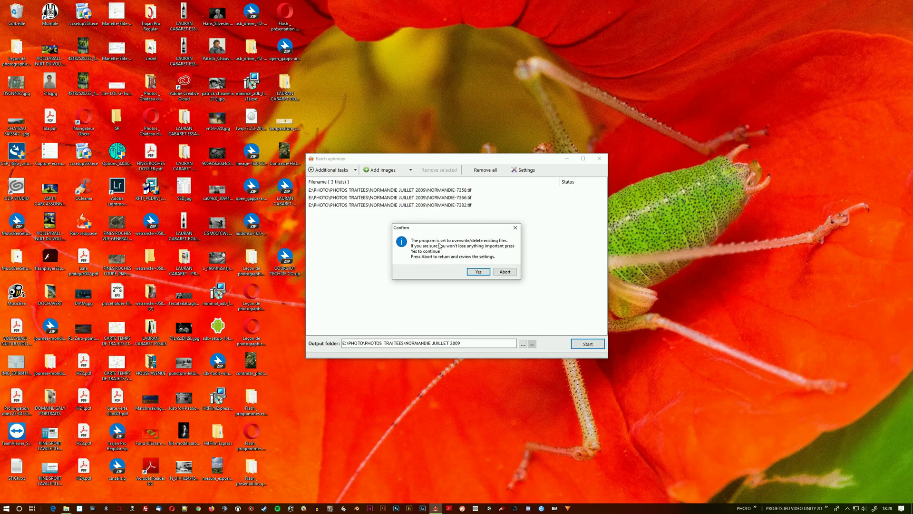
left_click(478, 272)
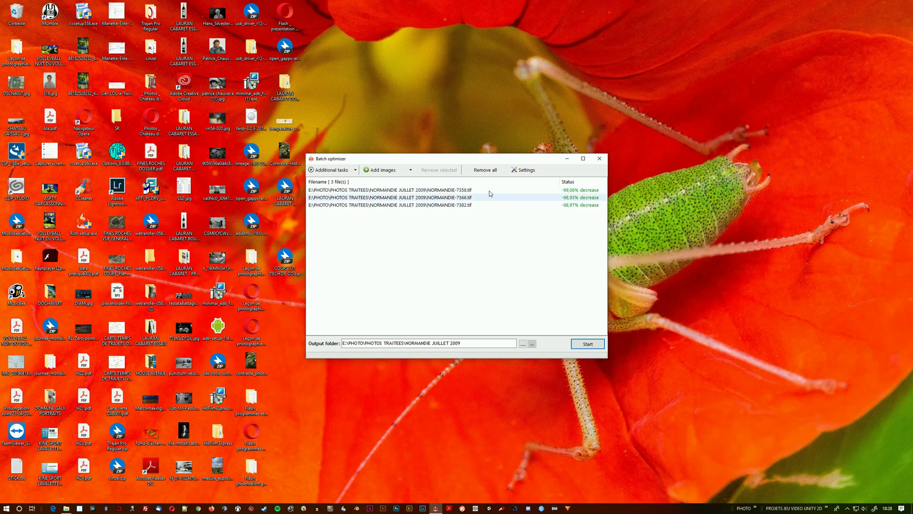
left_click(601, 159)
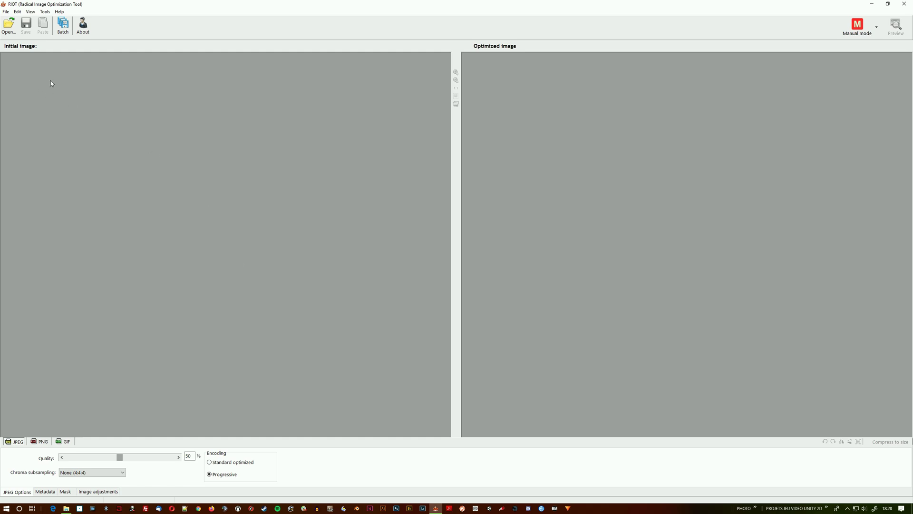
- Open the optimized photo NORMANDIE-7358.jpg at full resolution, declining the resize
left_click(10, 22)
left_click(593, 215)
left_click(783, 474)
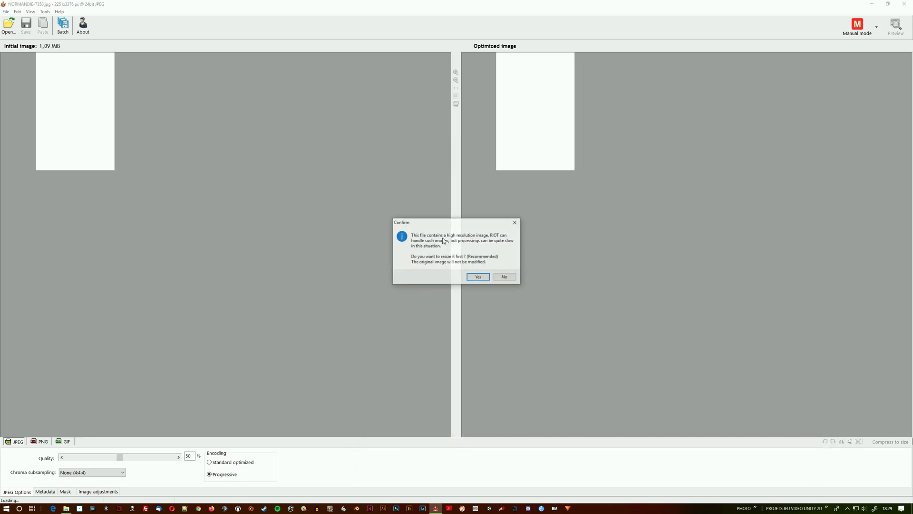
left_click(500, 277)
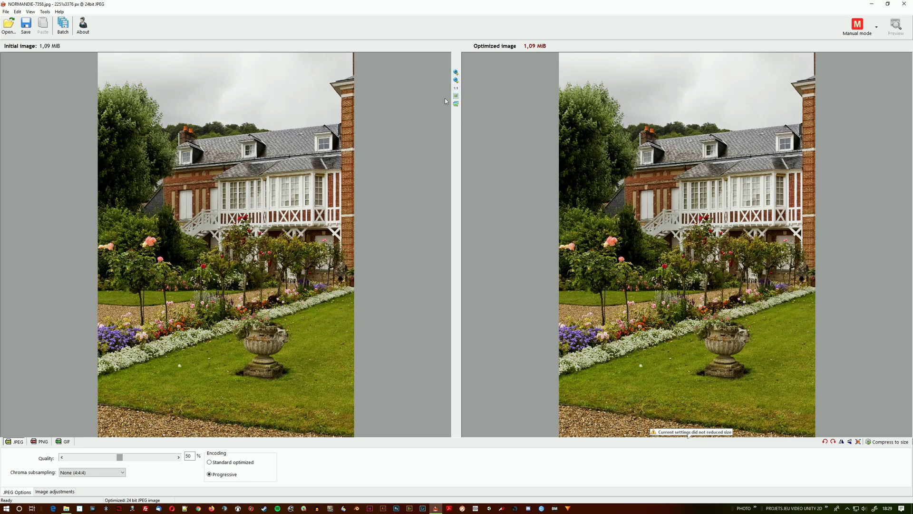
- Compare the initial and optimized house photo at several zoom levels, including original size around the roof and windows, and fitted to the window
left_click(455, 72)
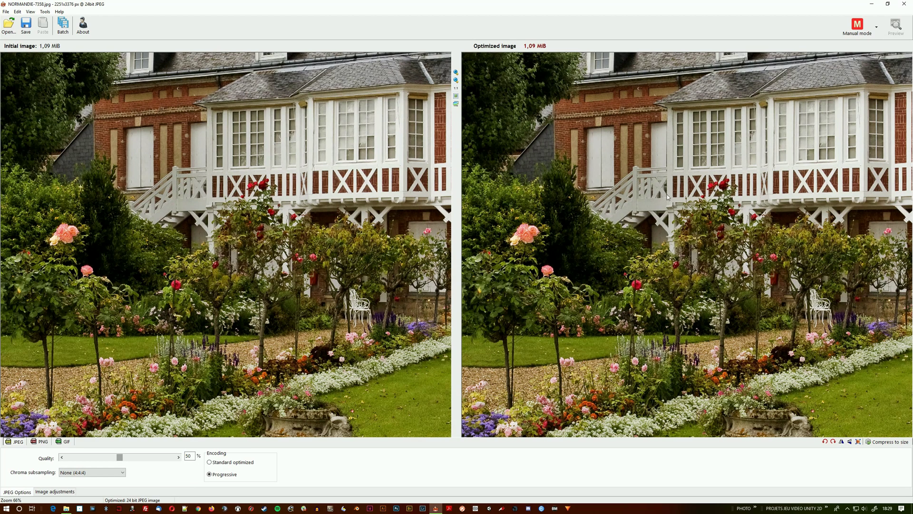
left_click(456, 80)
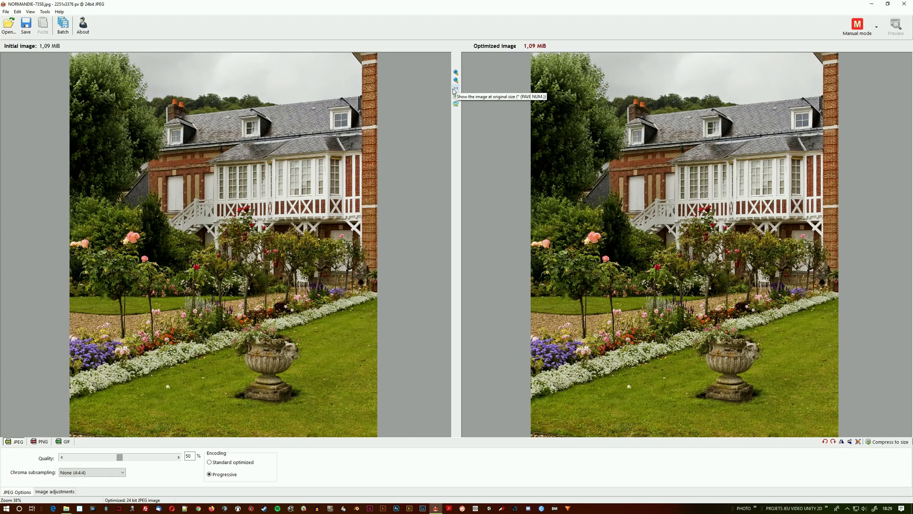
left_click(456, 89)
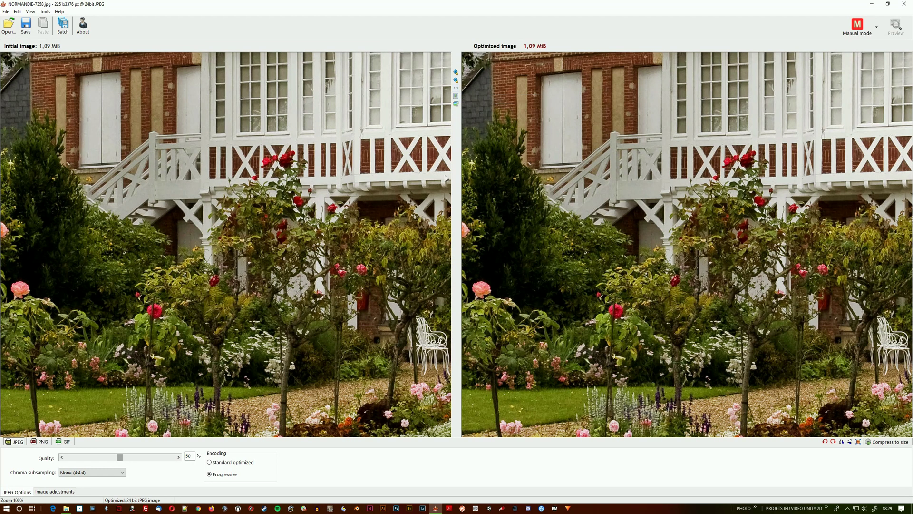
left_click_drag(392, 255, 302, 323)
left_click_drag(586, 89, 555, 234)
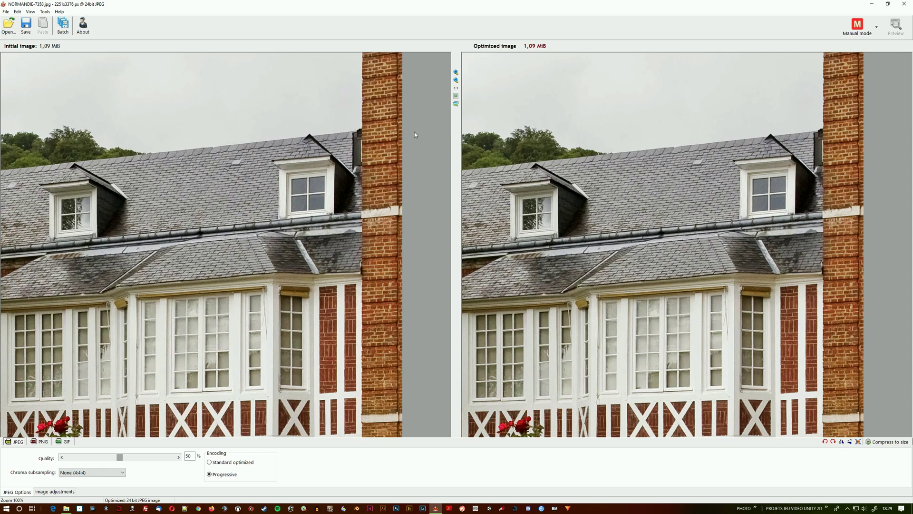
left_click(456, 96)
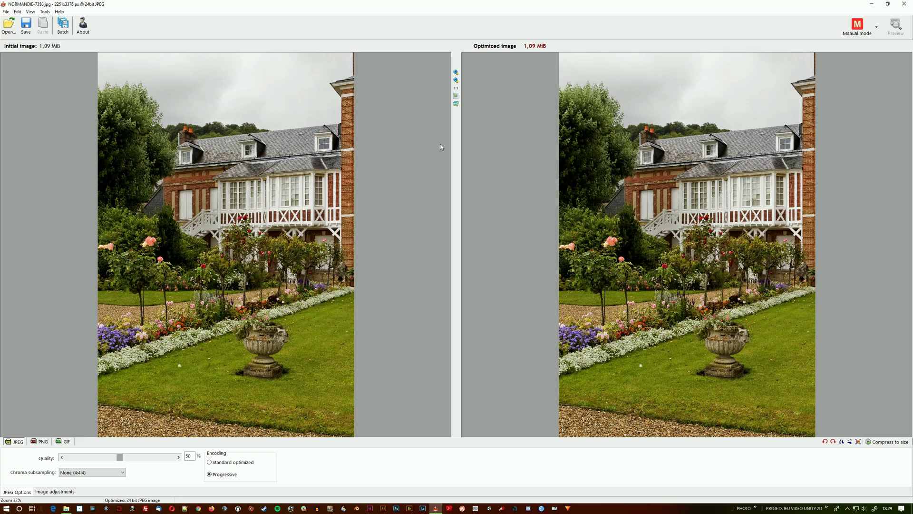
left_click(456, 89)
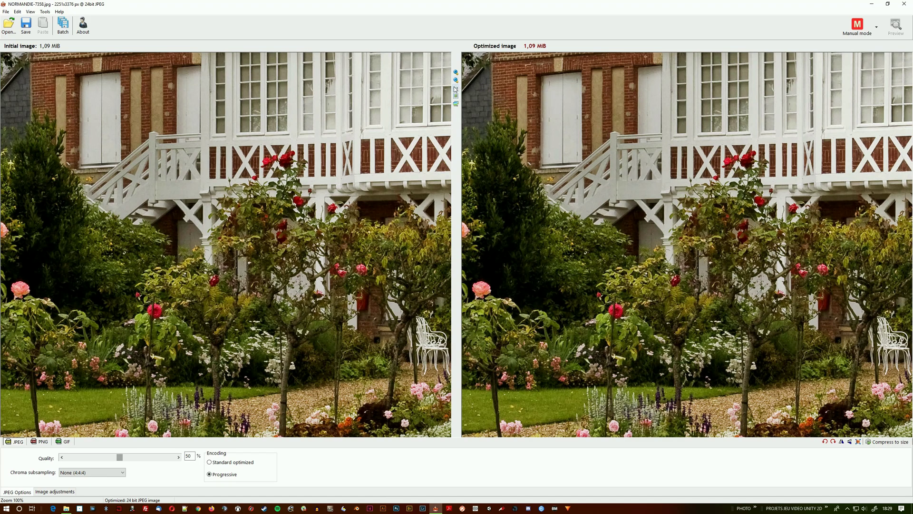
left_click(456, 97)
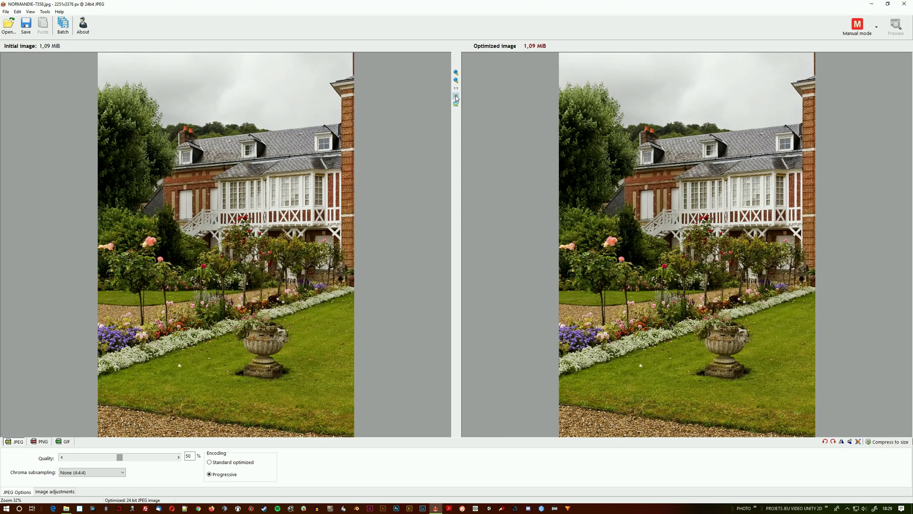